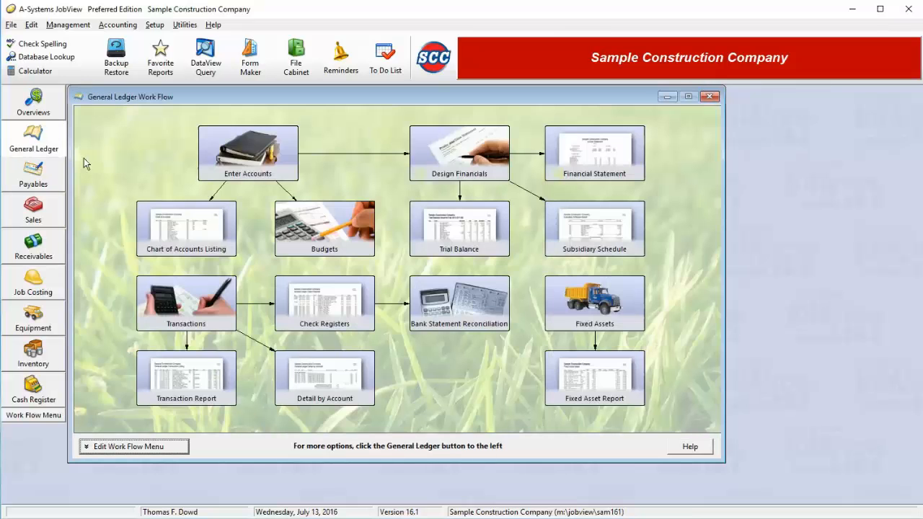
Step: Add a new general ledger account numbered 10300 with the description Bank One Savings
{"action": "left_click", "coordinate": [245, 160]}
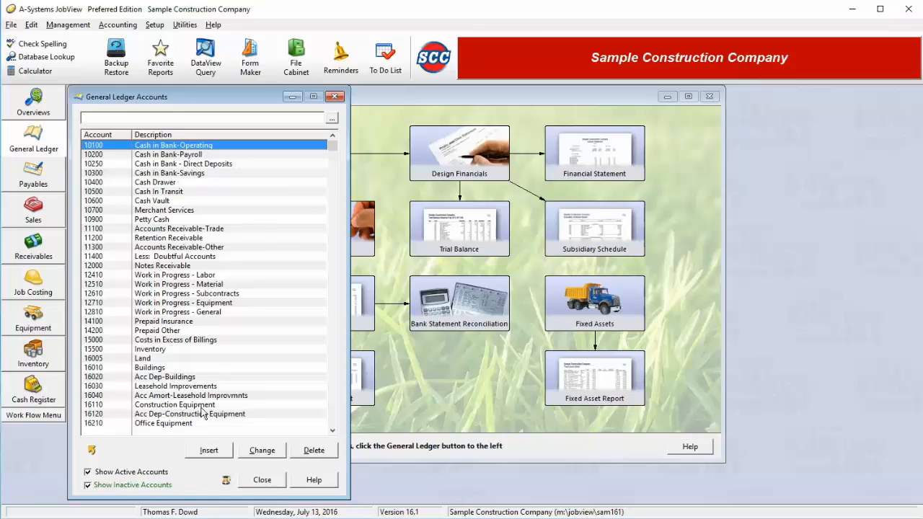
{"action": "left_click", "coordinate": [208, 450]}
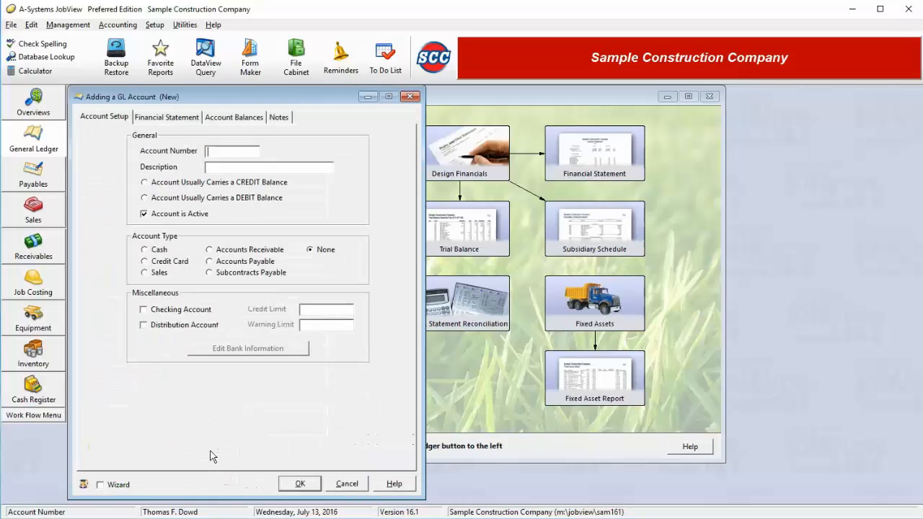
{"action": "type", "text": "10300"}
{"action": "key", "text": "Tab"}
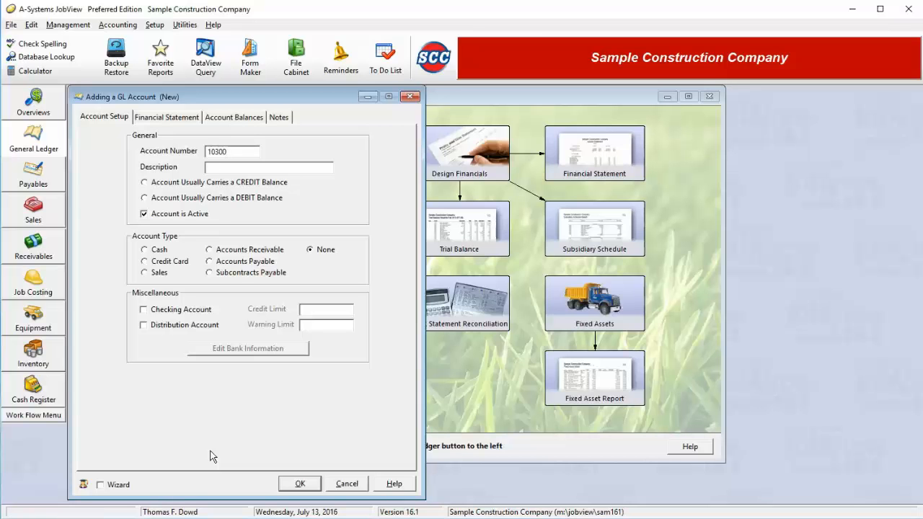
{"action": "type", "text": "Bank One Savings"}
Step: Configure the new account as an active, usually debit-balance Cash account that is also a checking account
{"action": "left_click", "coordinate": [226, 186]}
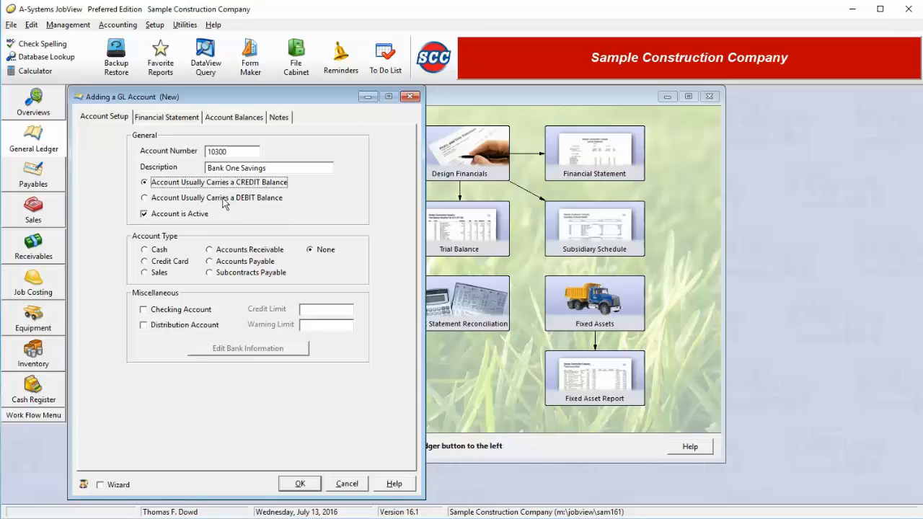
{"action": "left_click", "coordinate": [225, 204]}
{"action": "left_click", "coordinate": [224, 186]}
{"action": "left_click", "coordinate": [225, 201]}
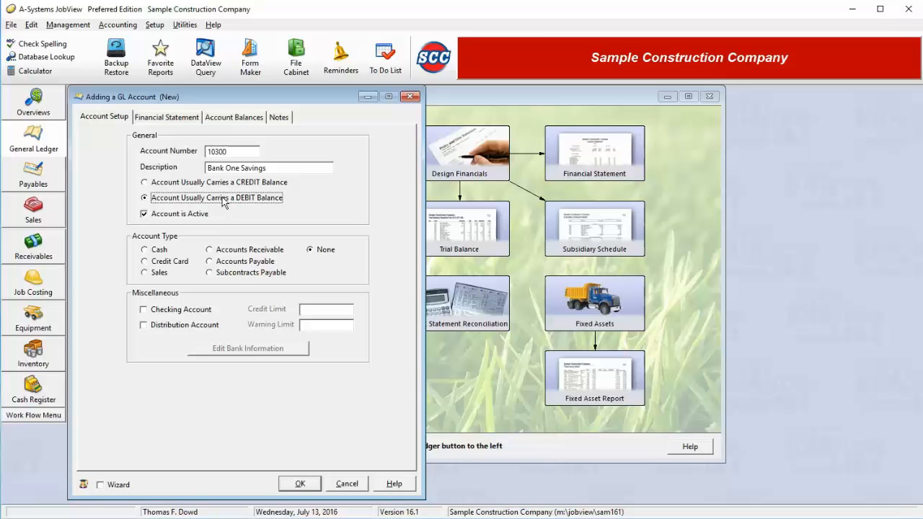
{"action": "left_click", "coordinate": [183, 218]}
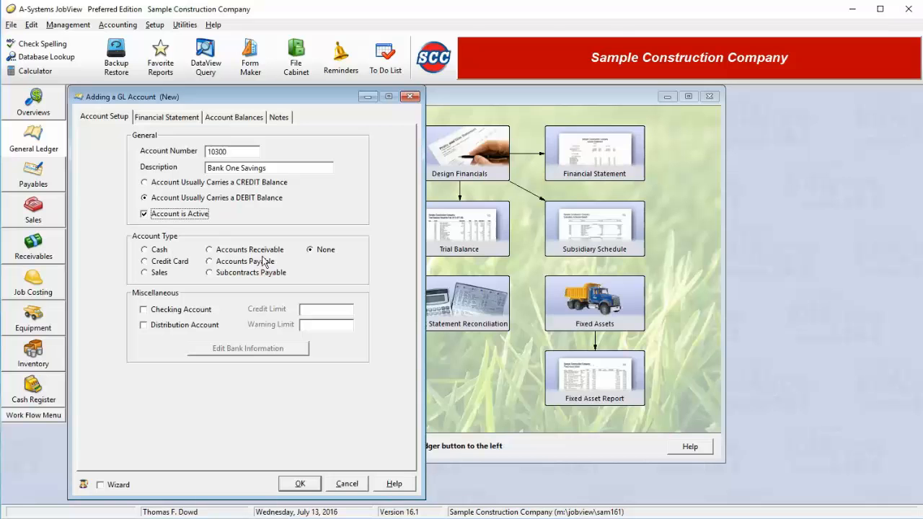
{"action": "left_click", "coordinate": [158, 250]}
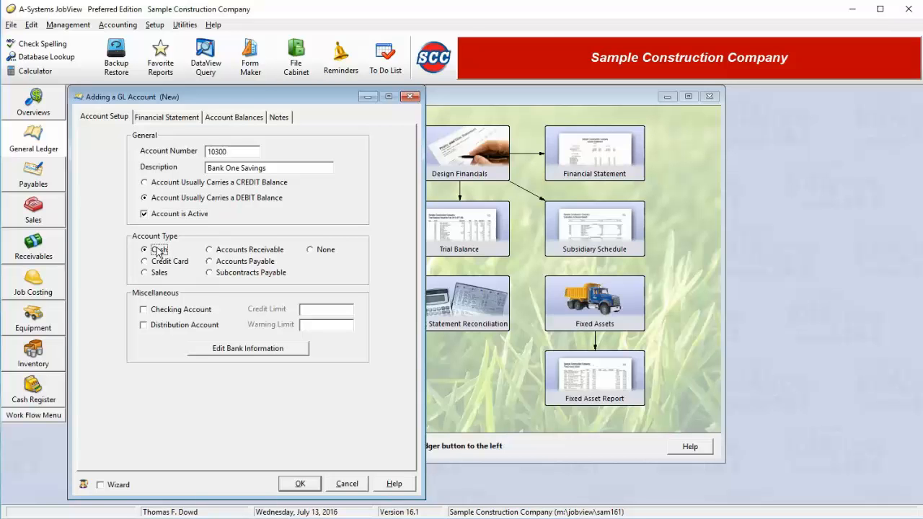
{"action": "left_click", "coordinate": [162, 315]}
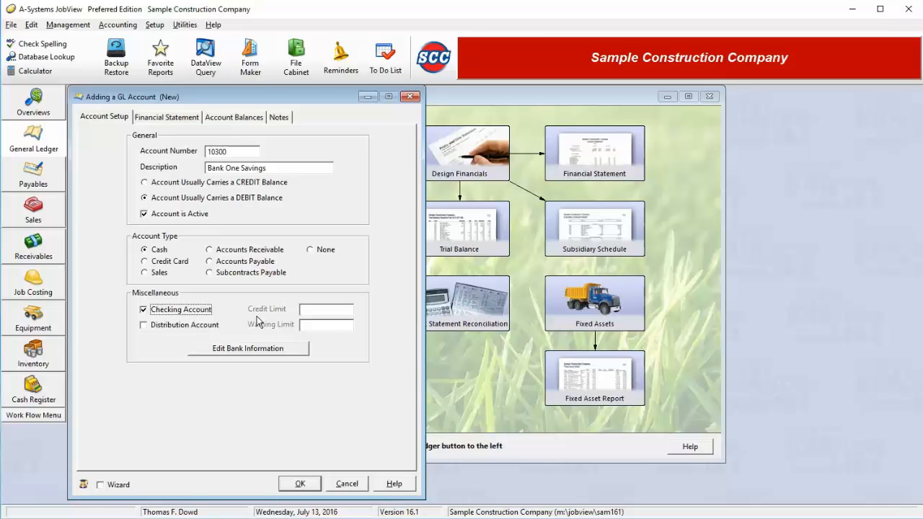
Step: Try the distribution account option, preview the sub-account entry form, and discard both
{"action": "left_click", "coordinate": [162, 327]}
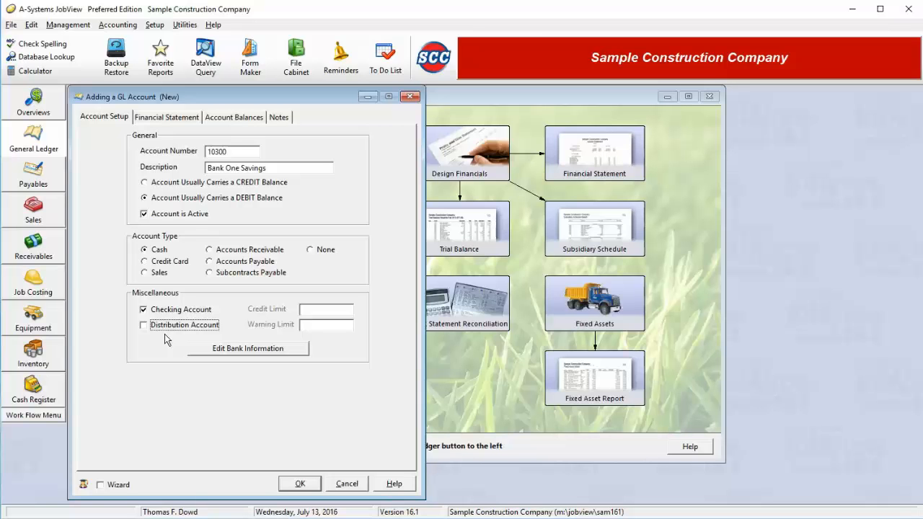
{"action": "left_click", "coordinate": [165, 324]}
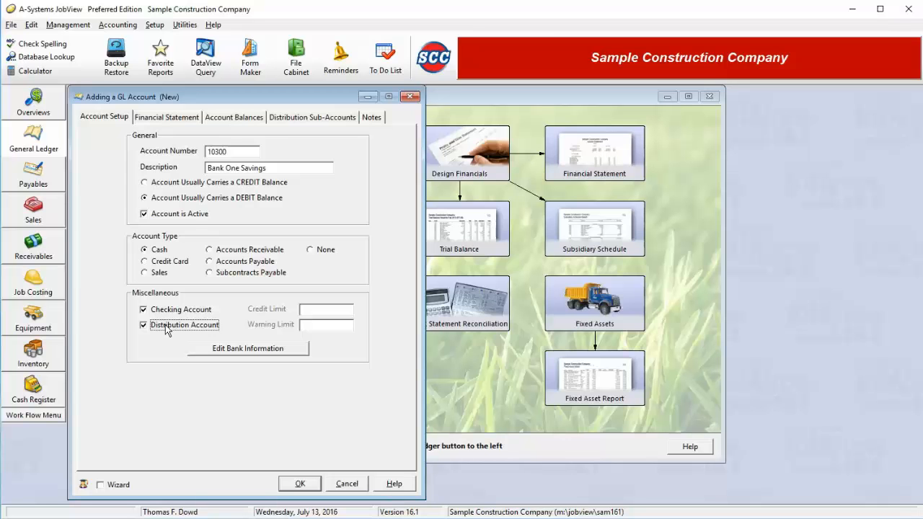
{"action": "left_click", "coordinate": [295, 117]}
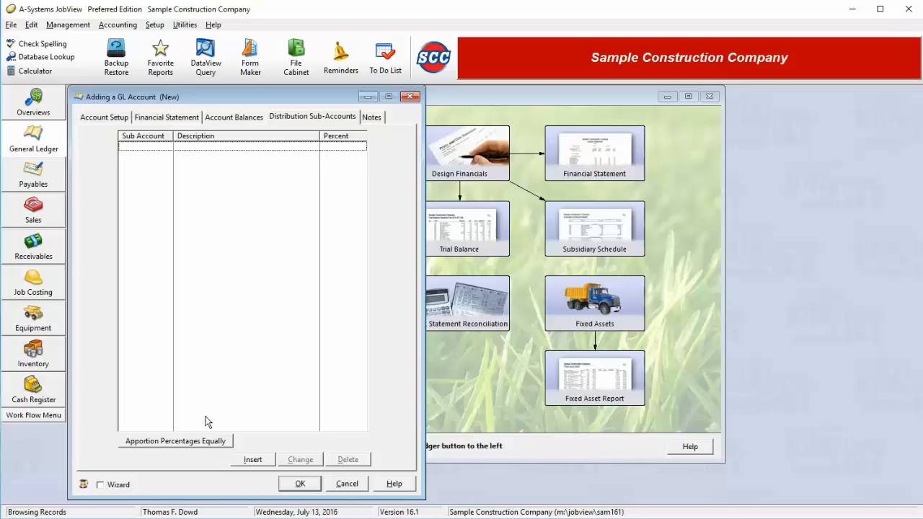
{"action": "left_click", "coordinate": [247, 462]}
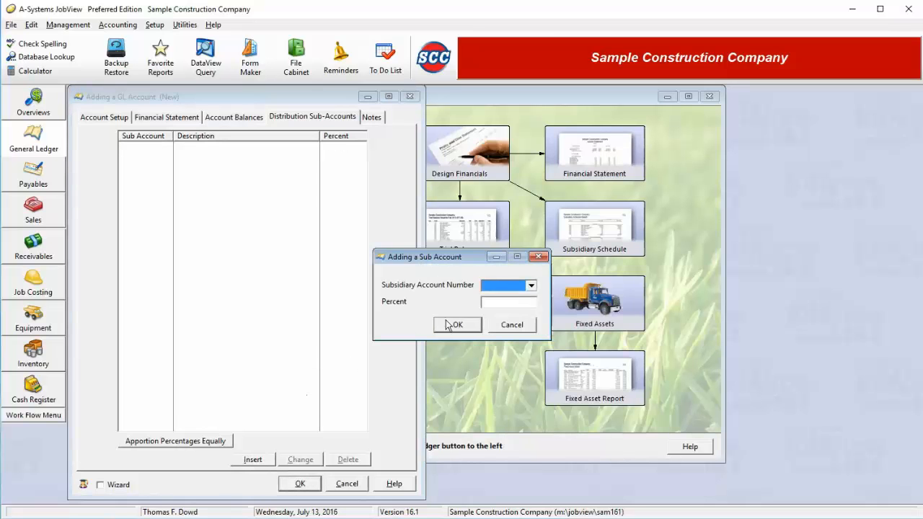
{"action": "left_click", "coordinate": [527, 303]}
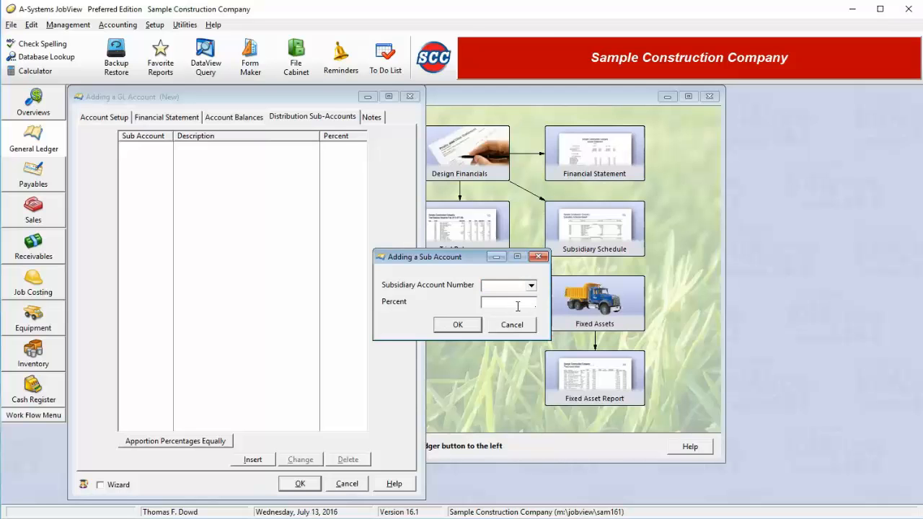
{"action": "left_click", "coordinate": [513, 325]}
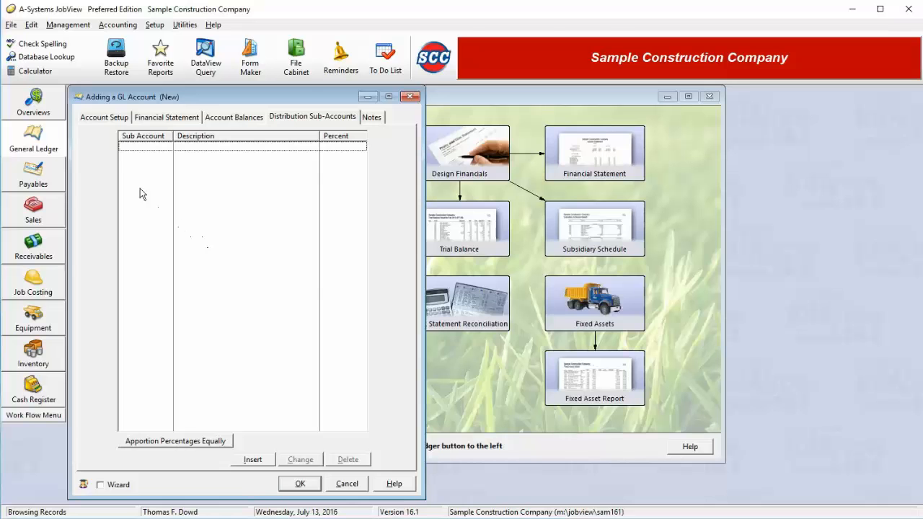
{"action": "left_click", "coordinate": [104, 118]}
{"action": "left_click", "coordinate": [175, 325]}
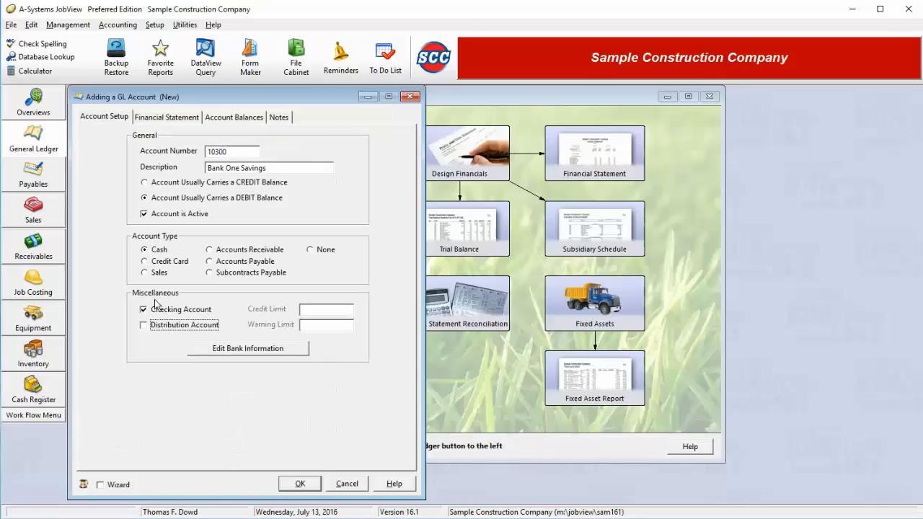
Step: Switch the account type to Credit Card with a credit limit of 25,000 and a warning limit of 22,000
{"action": "left_click", "coordinate": [161, 264]}
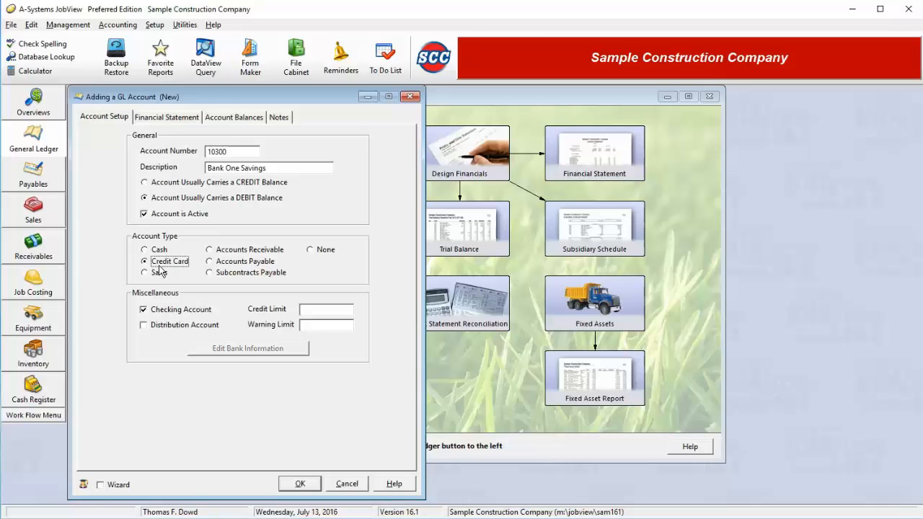
{"action": "left_click", "coordinate": [318, 308]}
{"action": "left_click", "coordinate": [340, 326]}
{"action": "left_click", "coordinate": [340, 312]}
{"action": "left_click", "coordinate": [345, 326]}
{"action": "left_click", "coordinate": [308, 309]}
{"action": "type", "text": "25000"}
{"action": "key", "text": "Tab"}
{"action": "type", "text": "22000"}
{"action": "key", "text": "Tab"}
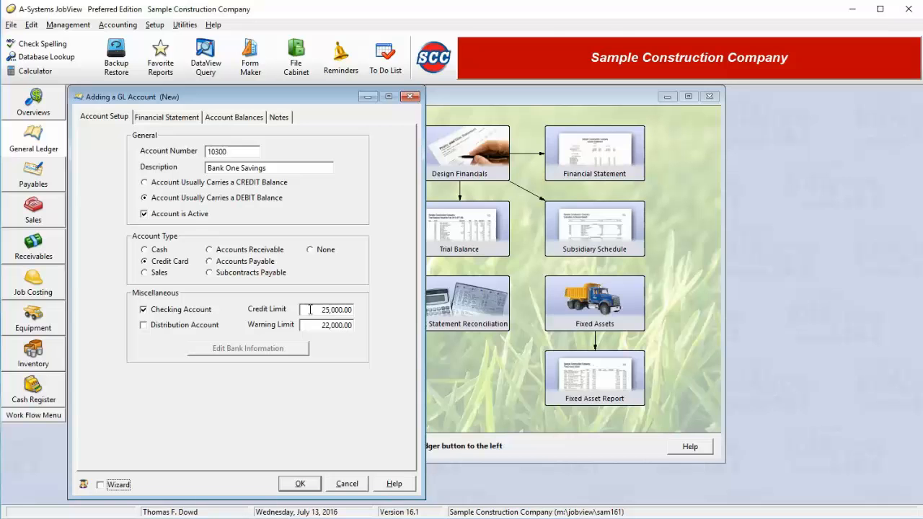
Step: Clear the credit and warning limits and set the account type back to Cash
{"action": "left_click_drag", "start_coordinate": [323, 326], "coordinate": [370, 327]}
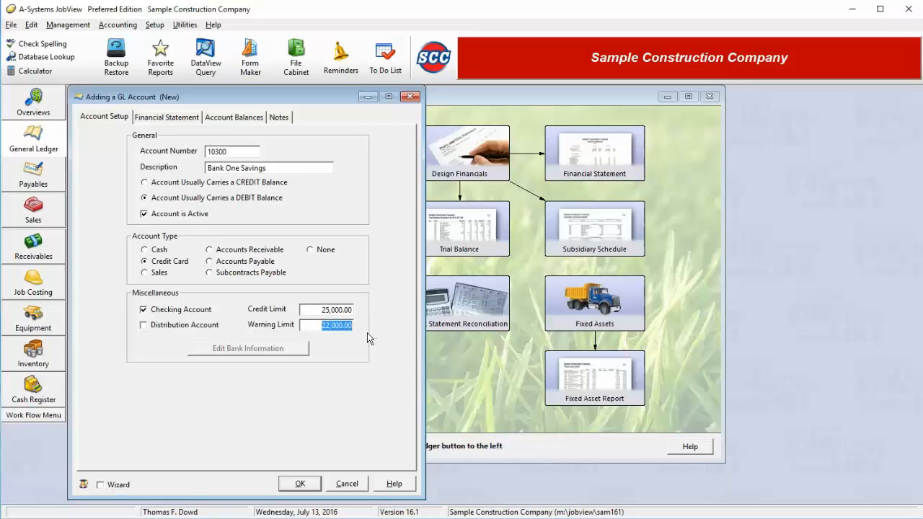
{"action": "left_click", "coordinate": [318, 312]}
{"action": "key", "text": "Delete"}
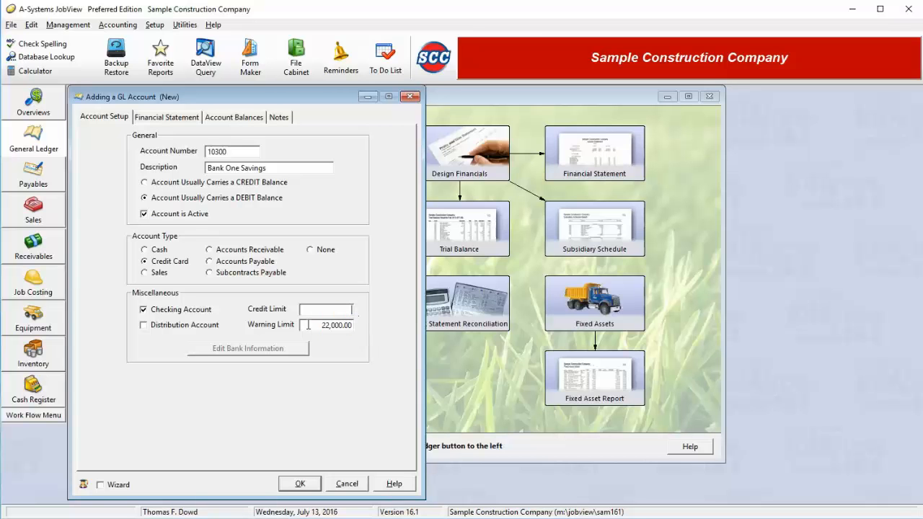
{"action": "key", "text": "Tab"}
{"action": "key", "text": "Delete"}
{"action": "left_click", "coordinate": [159, 251]}
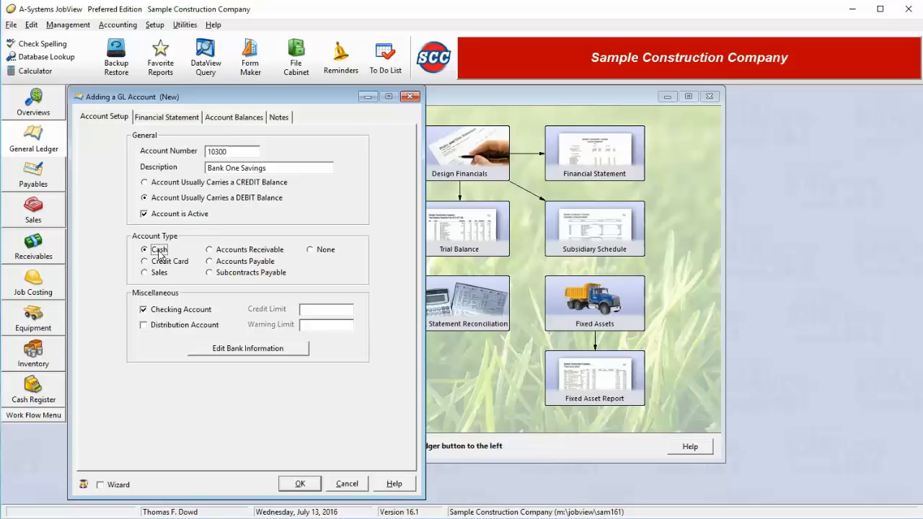
Step: Open the account's bank information and enter the ABA routing number and the bank account number
{"action": "left_click", "coordinate": [255, 350]}
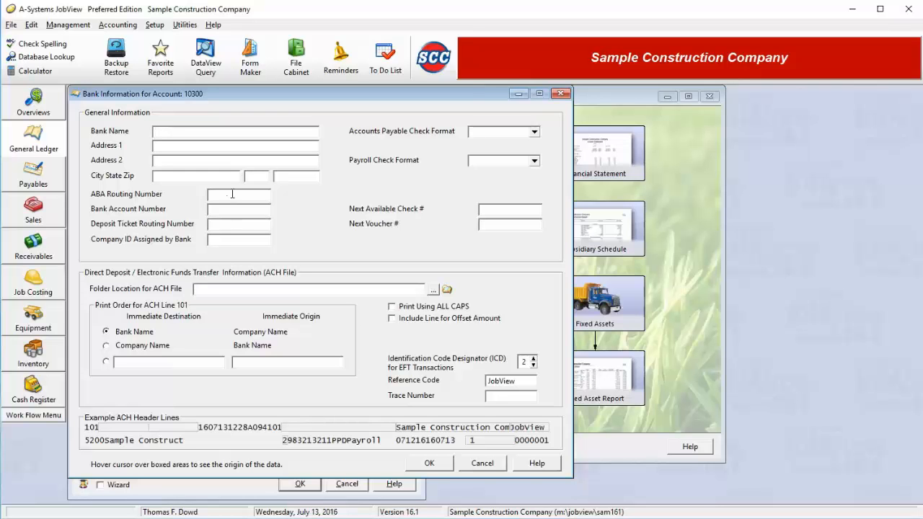
{"action": "type", "text": "123456780"}
{"action": "key", "text": "Tab"}
{"action": "key", "text": "shift+Tab"}
{"action": "type", "text": "156654651"}
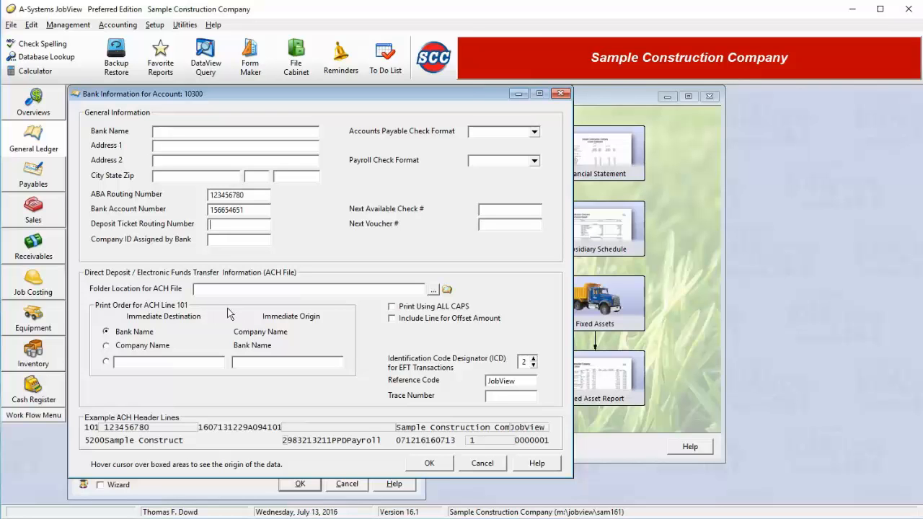
Step: Try the ACH options for printing in ALL CAPS and including an offset amount line, leaving both off
{"action": "mouse_move", "coordinate": [175, 432]}
{"action": "left_click", "coordinate": [416, 309]}
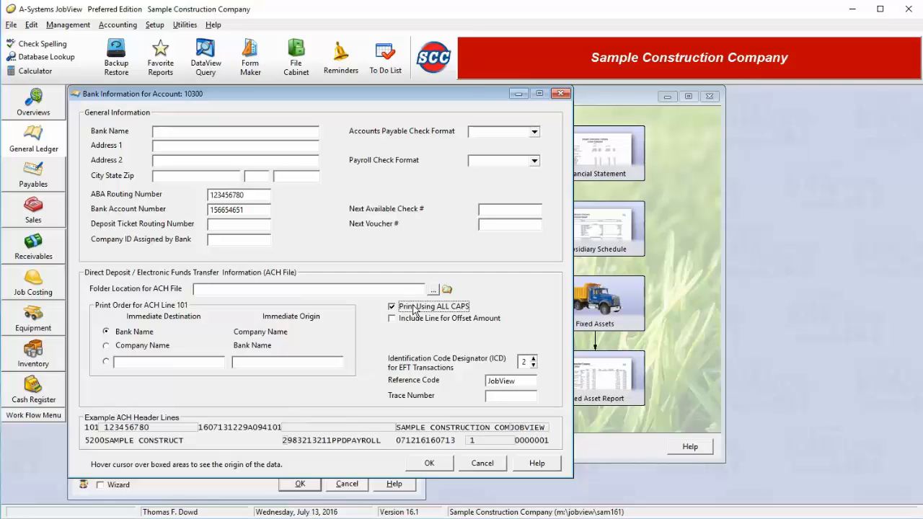
{"action": "left_click", "coordinate": [416, 308]}
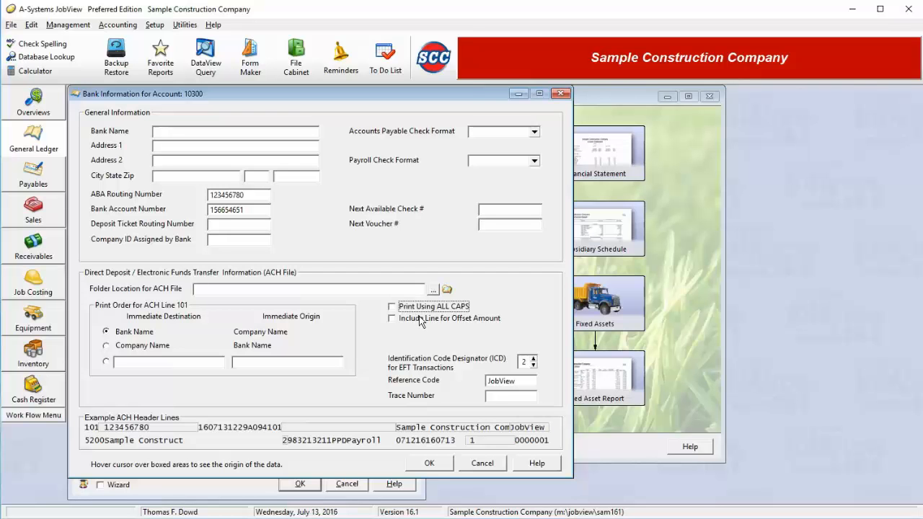
{"action": "left_click", "coordinate": [420, 321]}
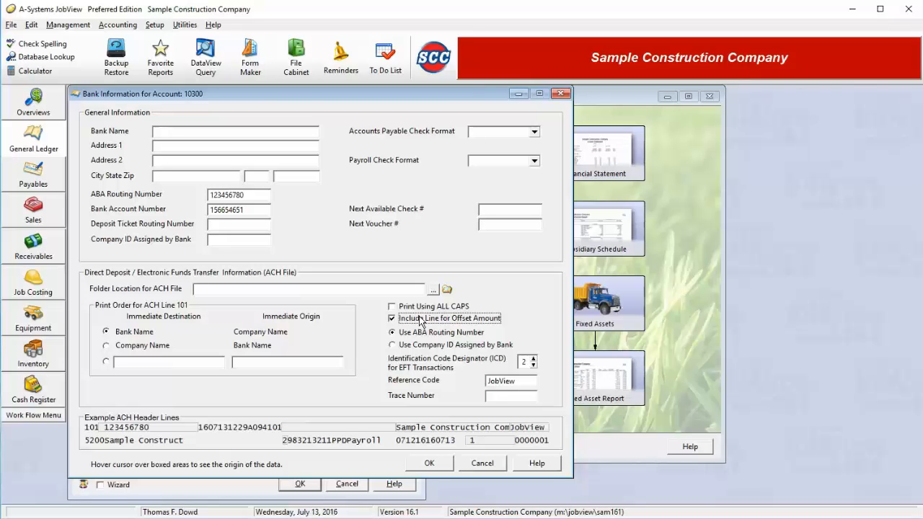
{"action": "left_click", "coordinate": [422, 322]}
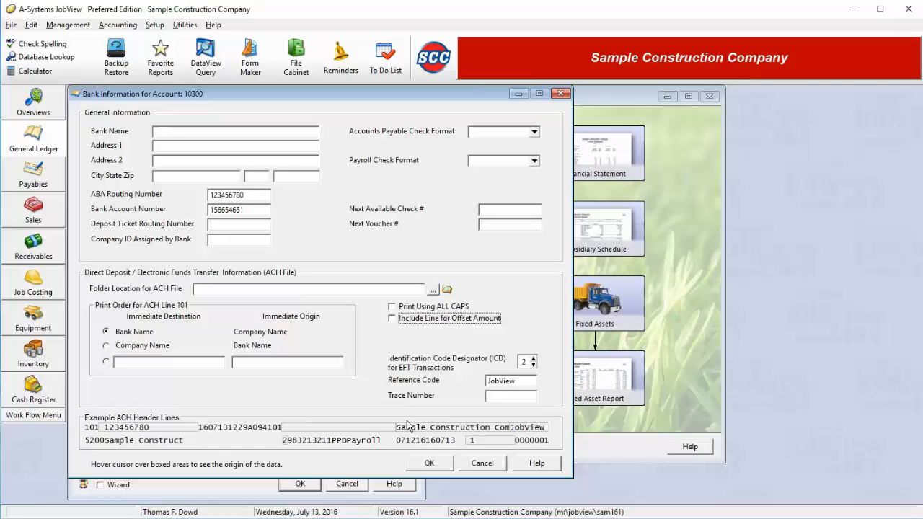
Step: Check which fields supply the boxed parts of the example ACH header lines, and cancel the bank information
{"action": "mouse_move", "coordinate": [417, 431]}
{"action": "mouse_move", "coordinate": [481, 442]}
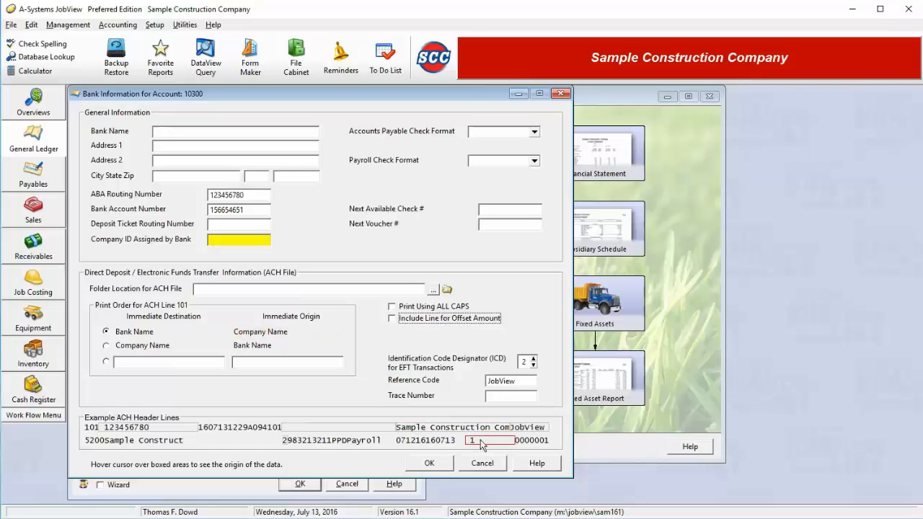
{"action": "mouse_move", "coordinate": [314, 431]}
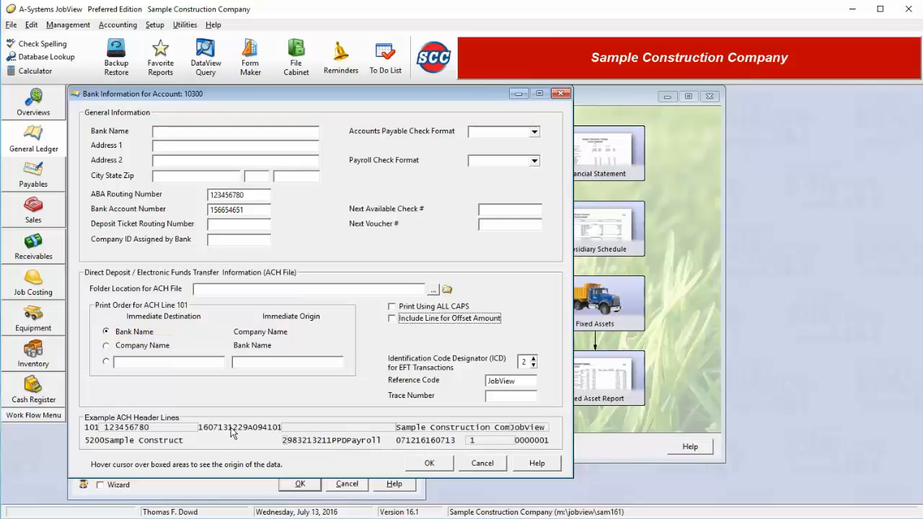
{"action": "mouse_move", "coordinate": [125, 430]}
{"action": "left_click", "coordinate": [481, 465]}
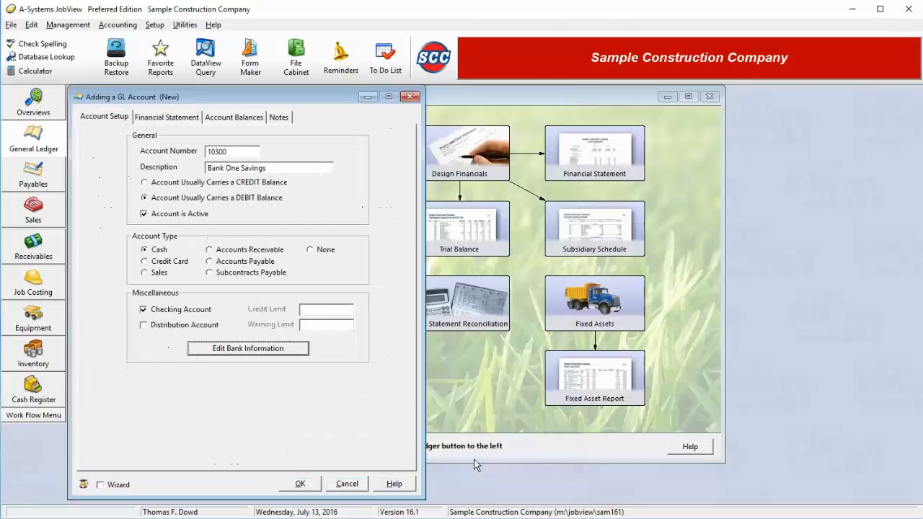
Step: Review the account's financial statement placement, fiscal period balances and notes, and return to its setup
{"action": "left_click", "coordinate": [162, 120]}
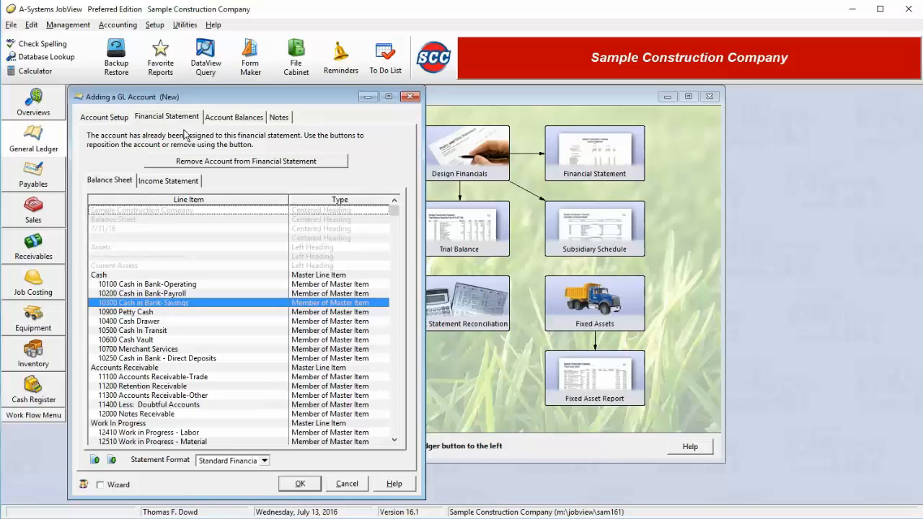
{"action": "left_click", "coordinate": [235, 118]}
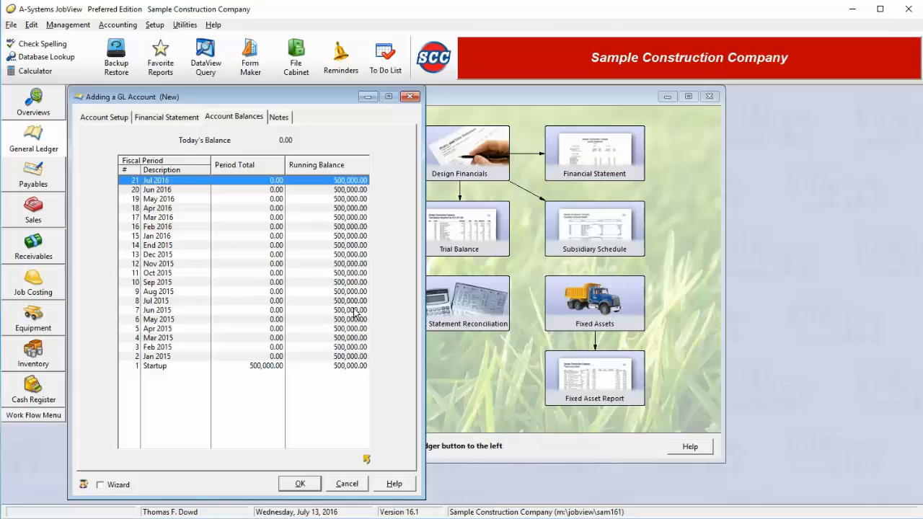
{"action": "left_click", "coordinate": [105, 118]}
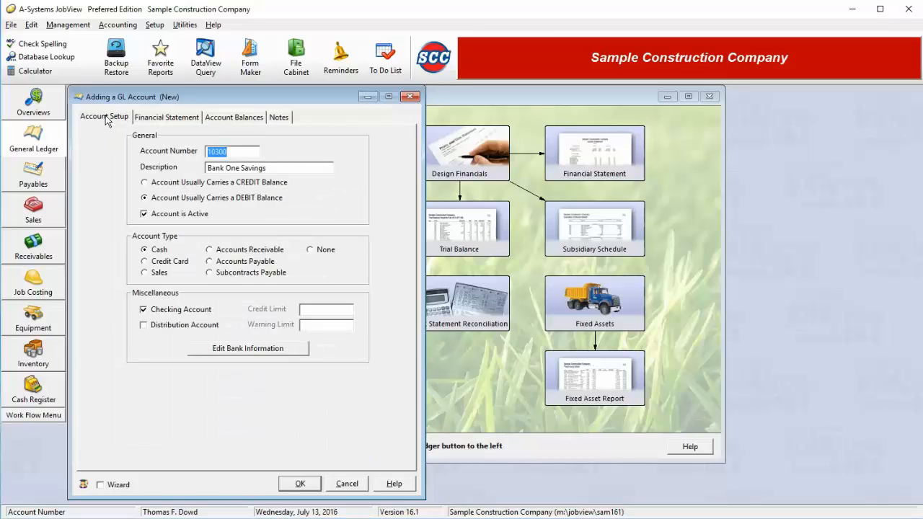
{"action": "left_click", "coordinate": [289, 120]}
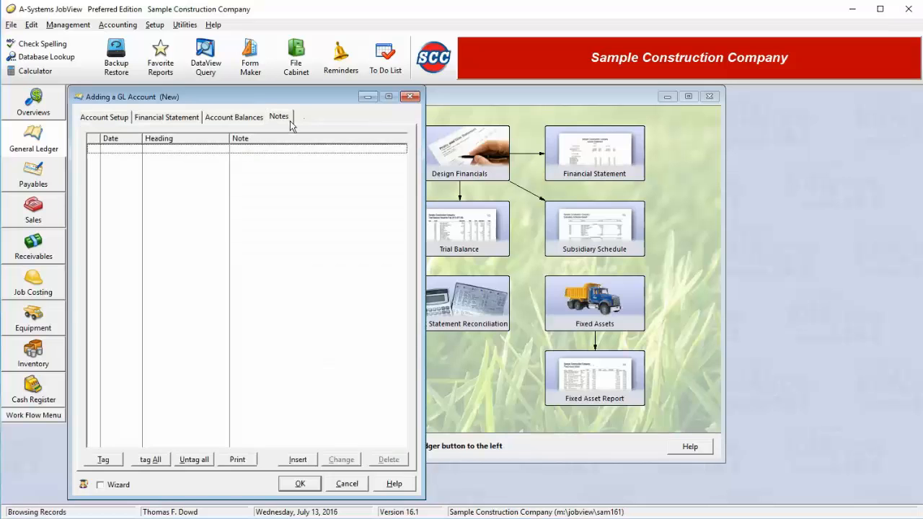
{"action": "left_click", "coordinate": [114, 121]}
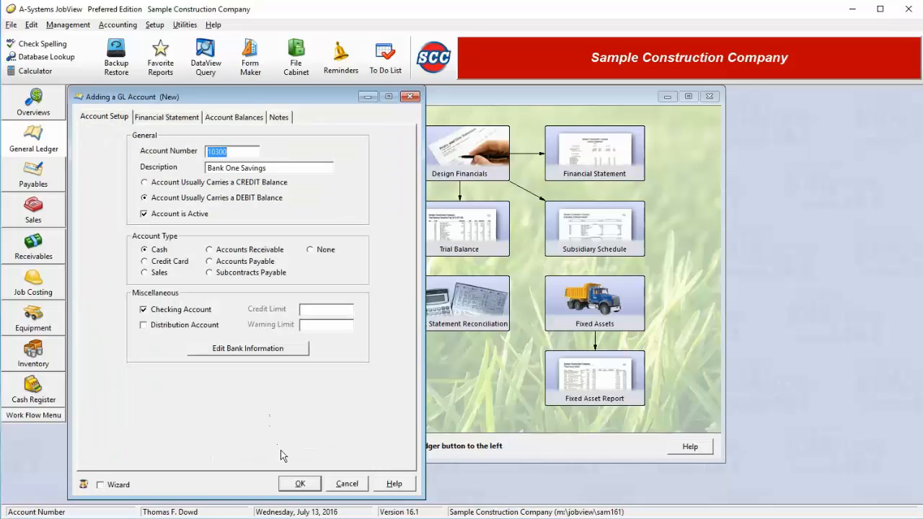
Step: Try to save the new account, and change its account number to 10350
{"action": "left_click", "coordinate": [296, 485]}
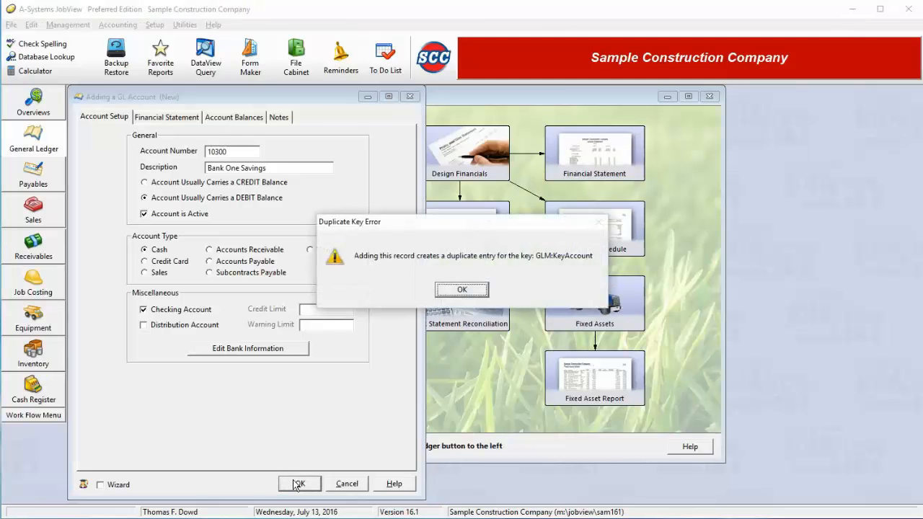
{"action": "left_click", "coordinate": [462, 289]}
{"action": "left_click_drag", "start_coordinate": [242, 153], "coordinate": [184, 154]}
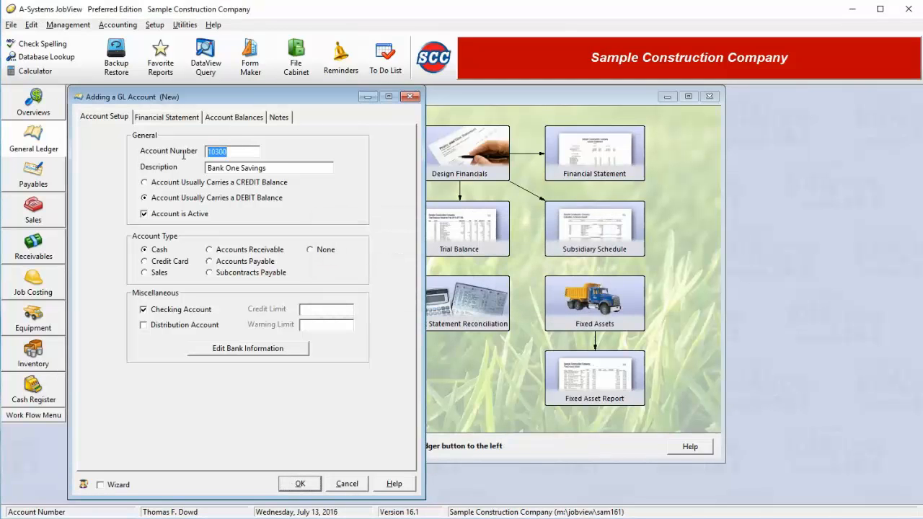
{"action": "key", "text": "shift+Right"}
{"action": "key", "text": "shift+Right"}
{"action": "type", "text": "350"}
{"action": "key", "text": "Tab"}
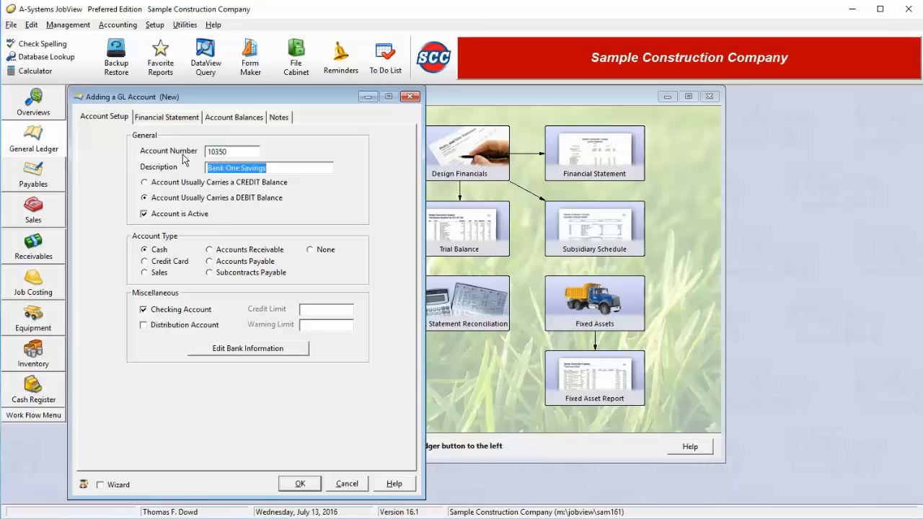
Step: Try to save the new account, decline closing it unassigned, and place 10350 Bank One Savings below Petty Cash on the balance sheet
{"action": "left_click", "coordinate": [306, 485]}
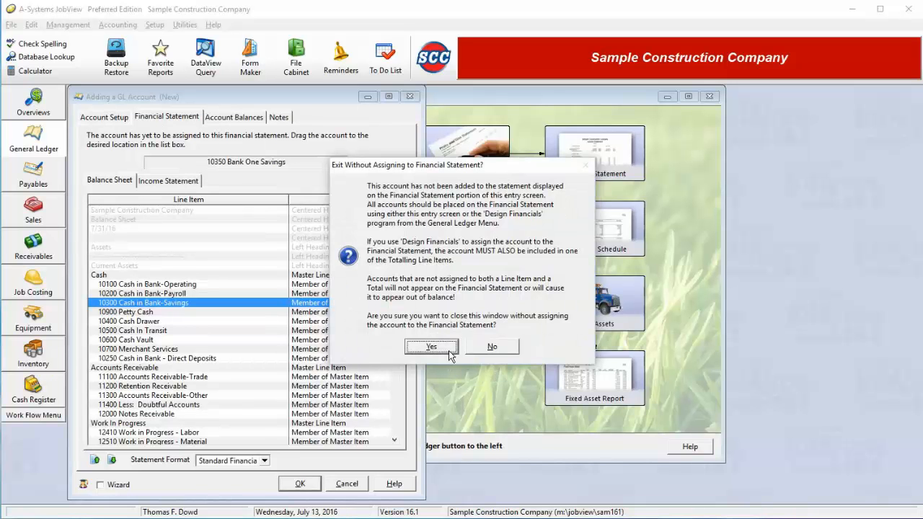
{"action": "left_click", "coordinate": [493, 348]}
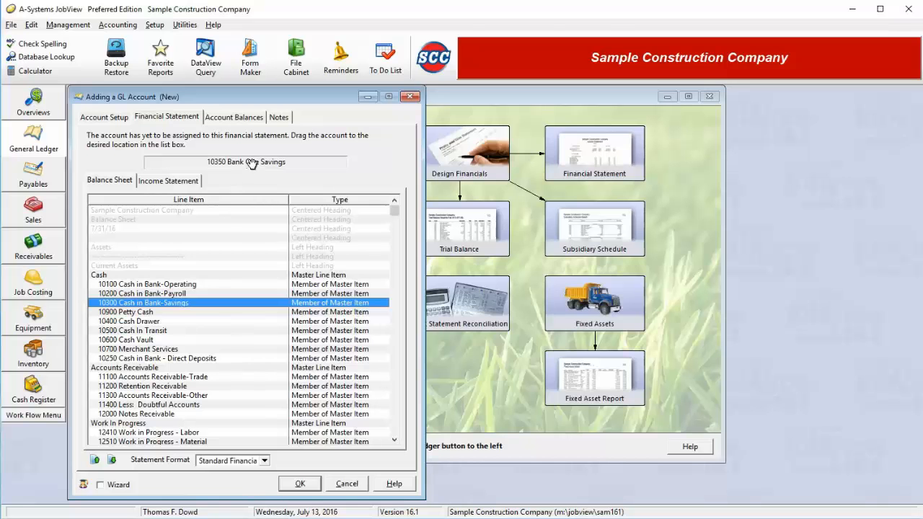
{"action": "left_click_drag", "start_coordinate": [251, 164], "coordinate": [209, 311]}
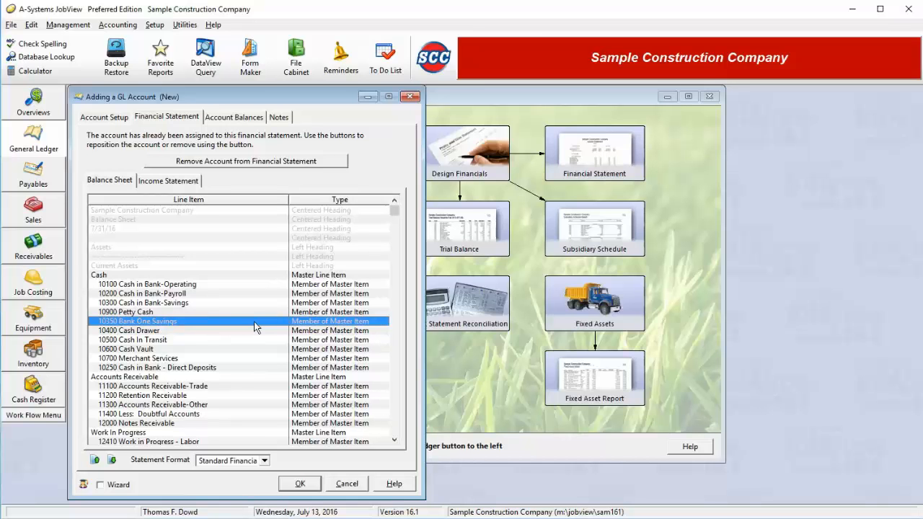
Step: Reposition 10350 Bank One Savings within the Cash group to directly below 10700 Merchant Services, and save the account
{"action": "left_click", "coordinate": [111, 460]}
{"action": "left_click", "coordinate": [111, 461]}
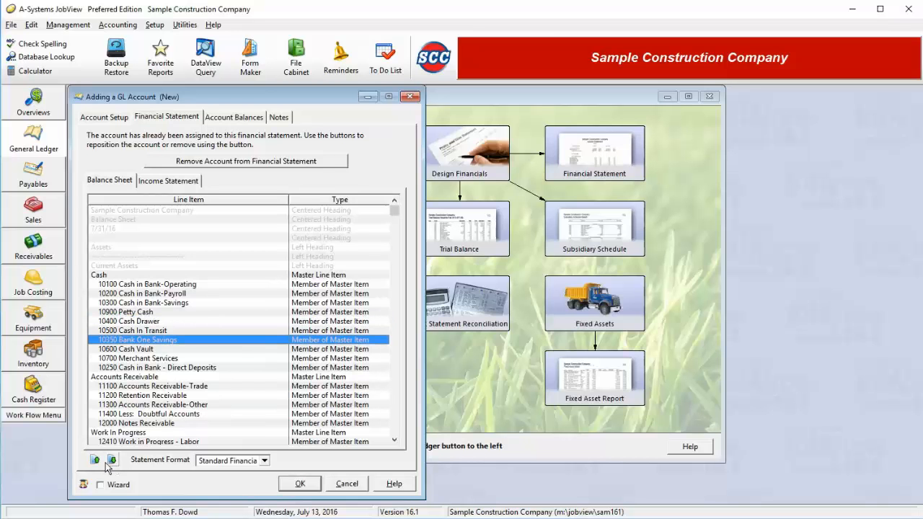
{"action": "left_click", "coordinate": [95, 461]}
{"action": "left_click", "coordinate": [95, 460]}
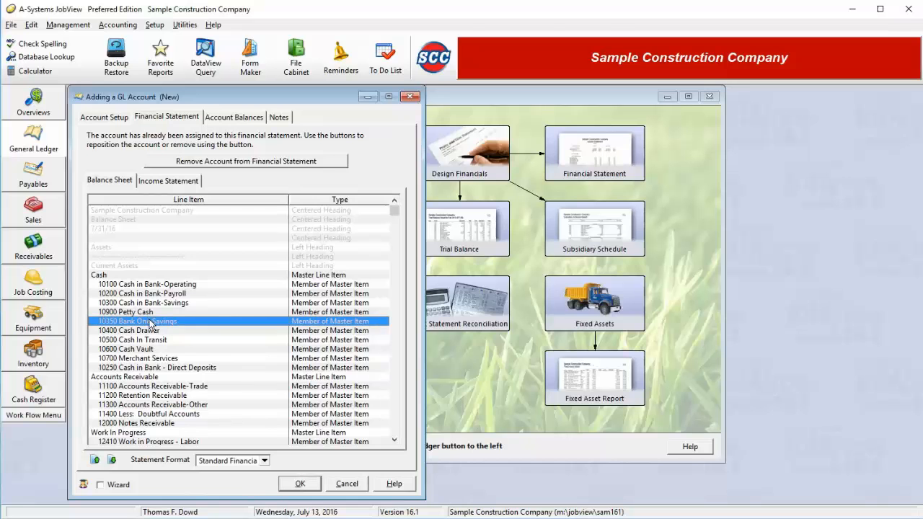
{"action": "left_click_drag", "start_coordinate": [150, 325], "coordinate": [160, 361]}
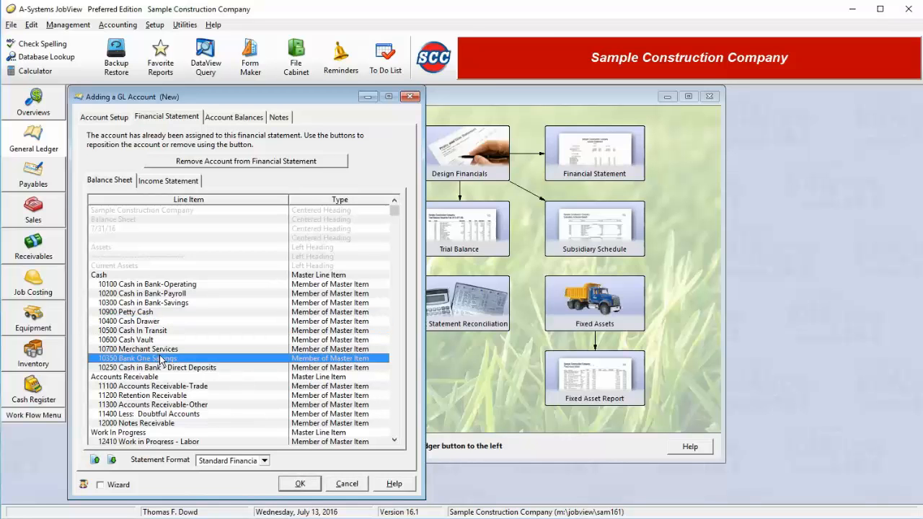
{"action": "left_click", "coordinate": [299, 488]}
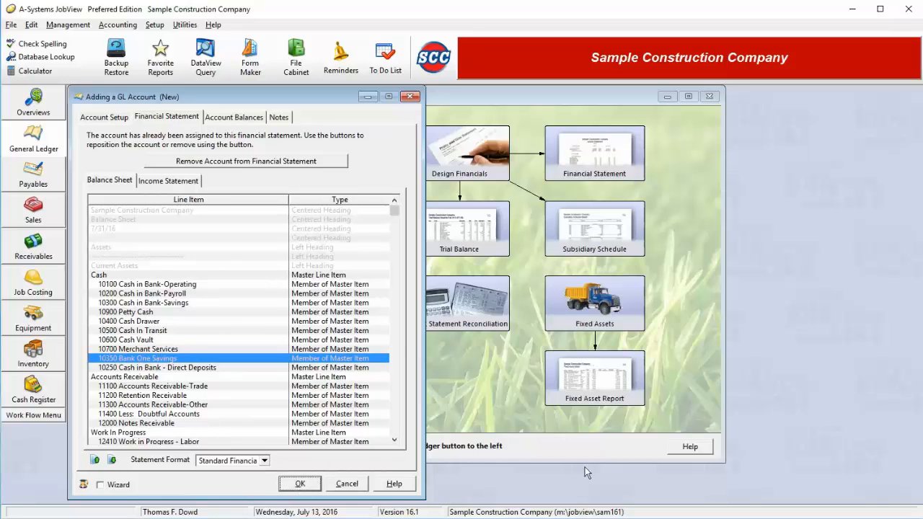